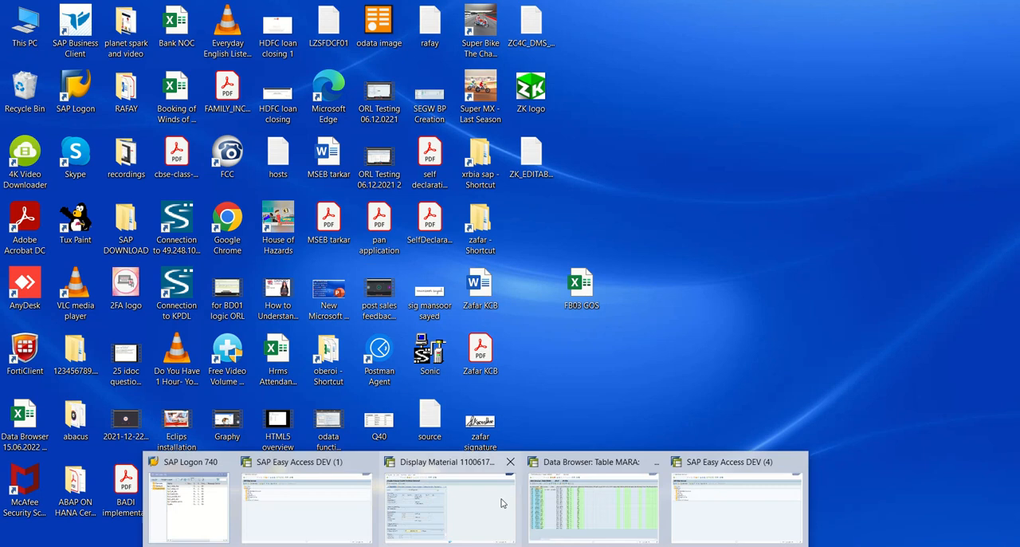
Switch to the MARA data browser window and look through the material records and their material groups.
click(594, 495)
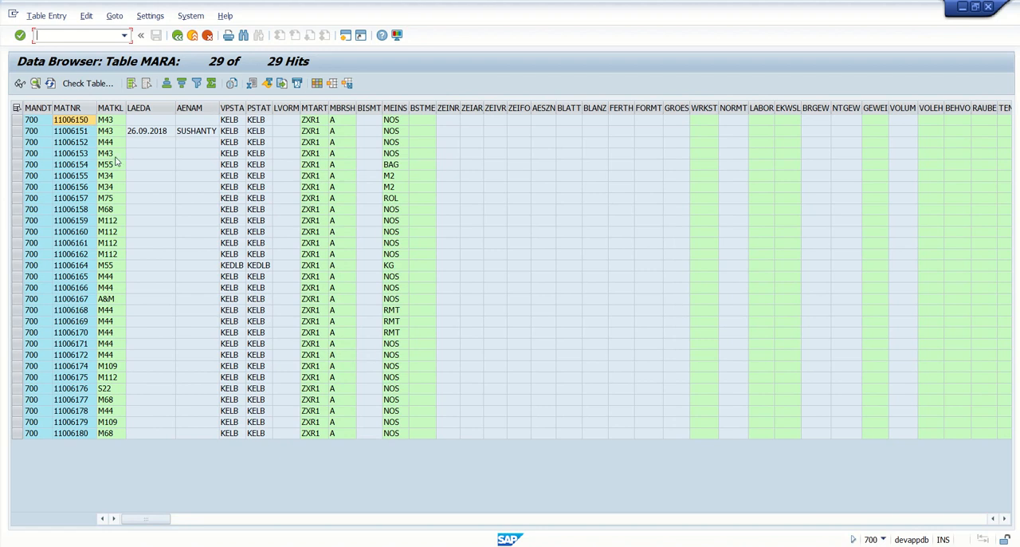
click(116, 120)
key(Down)
key(Down)
key(Down)
key(Down)
key(Down)
key(Down)
key(Down)
key(Down)
key(Down)
key(Down)
key(Down)
key(Down)
key(Down)
key(Down)
key(Down)
key(Down)
key(Down)
key(Down)
key(Down)
key(Down)
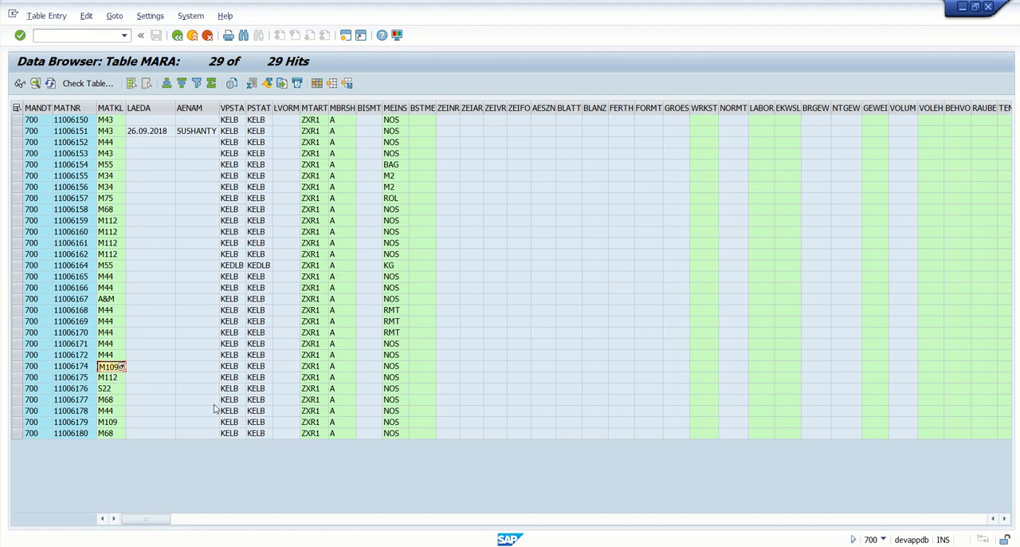
Switch to the SAP Easy Access window and start transaction MASS.
key(super+Tab)
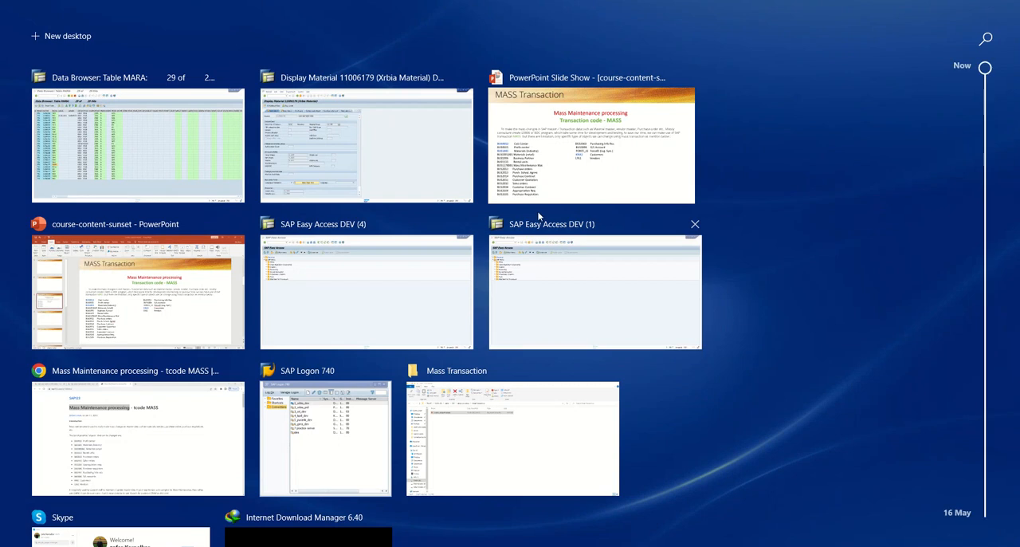
click(367, 278)
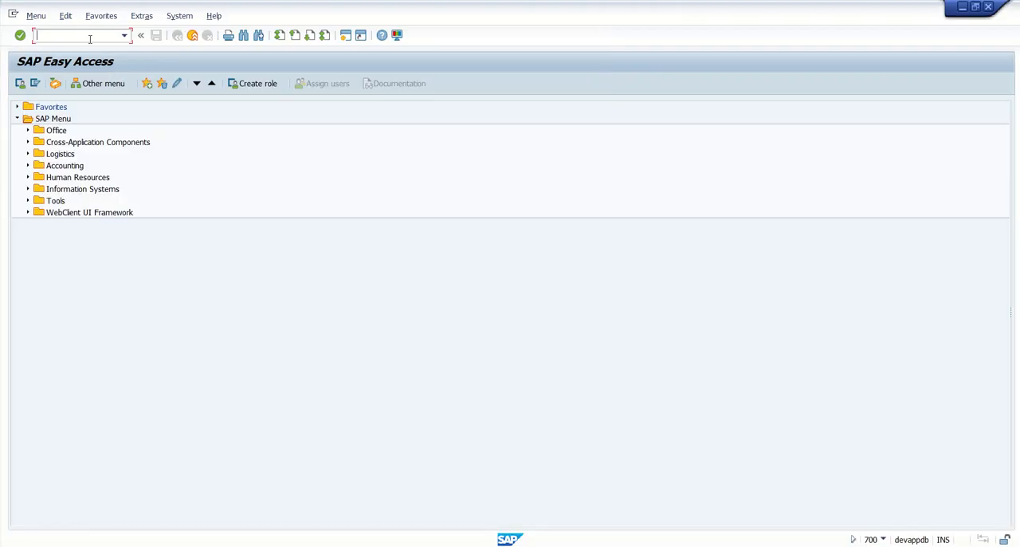
text(MASS)
key(Return)
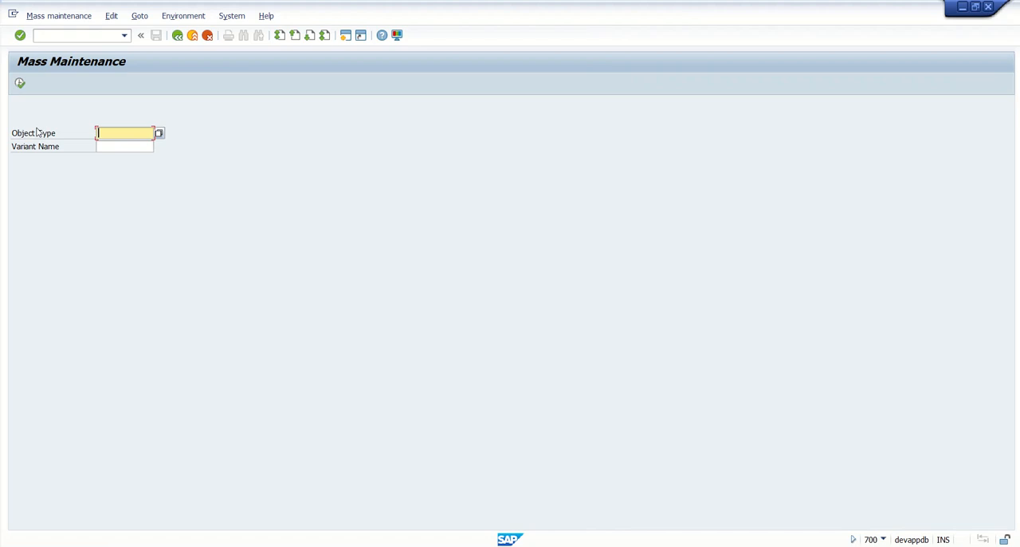
Choose object type BUS1001 Materials (industry) and continue to its mass maintenance screen.
click(158, 135)
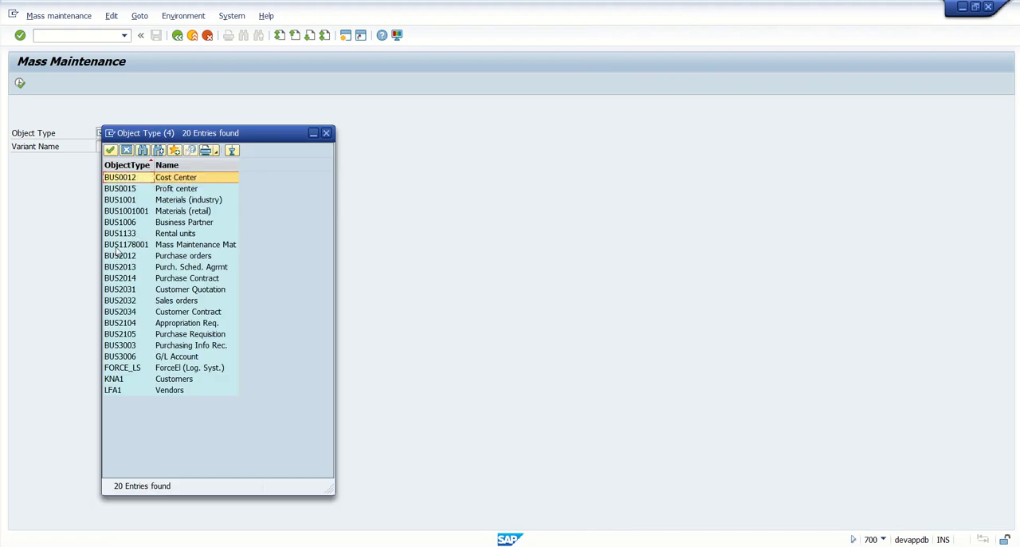
click(118, 201)
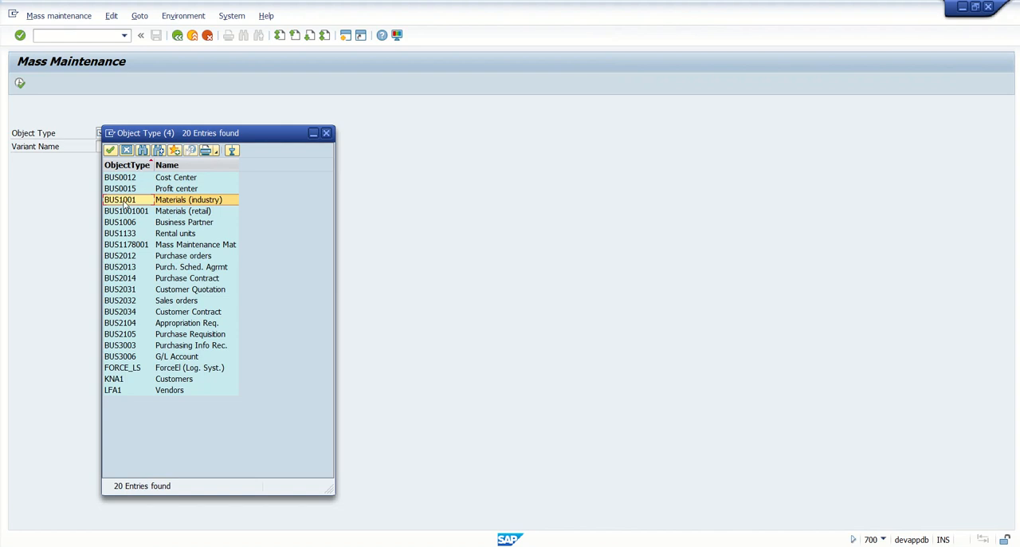
double_click(124, 206)
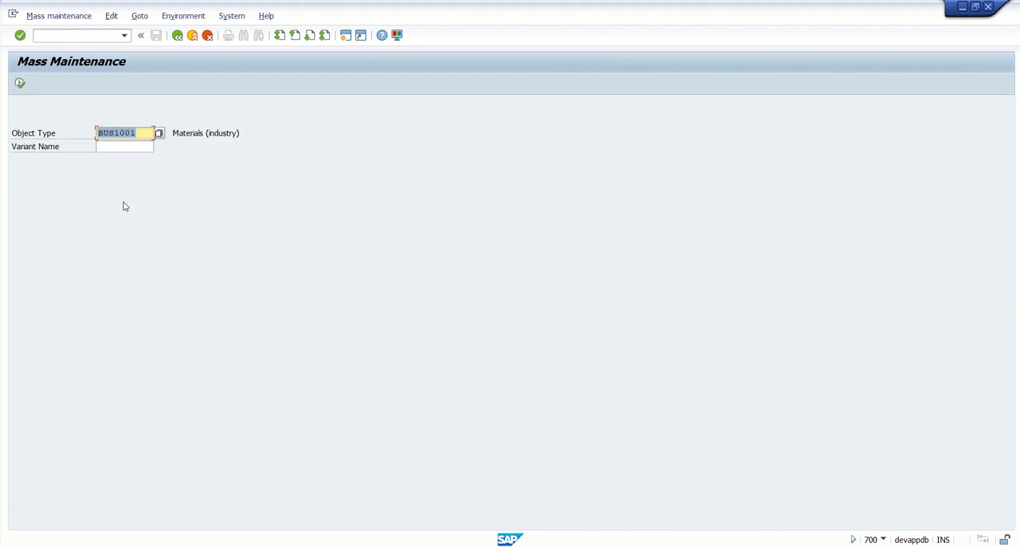
click(20, 85)
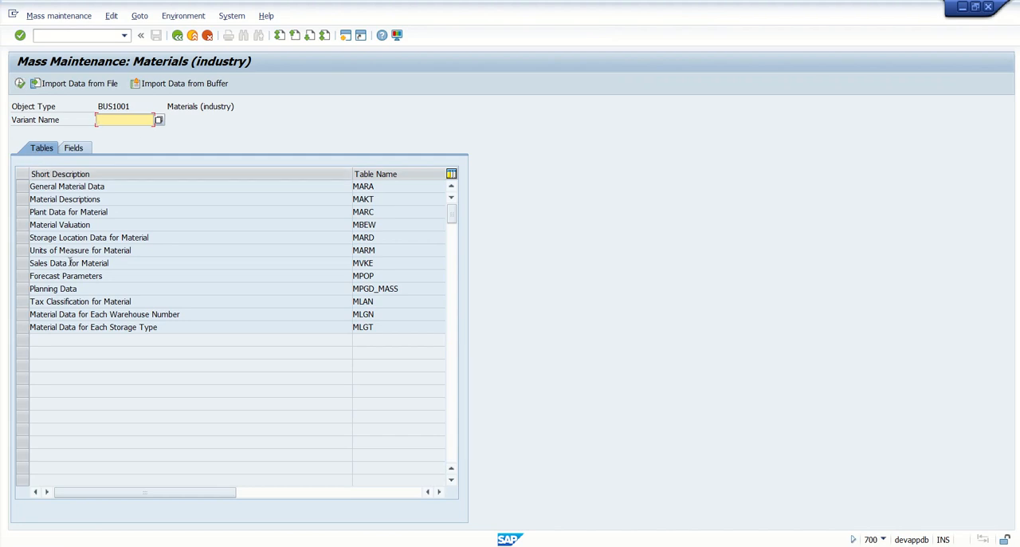
Select the General Material Data table MARA and open its fields list.
click(374, 188)
key(Down)
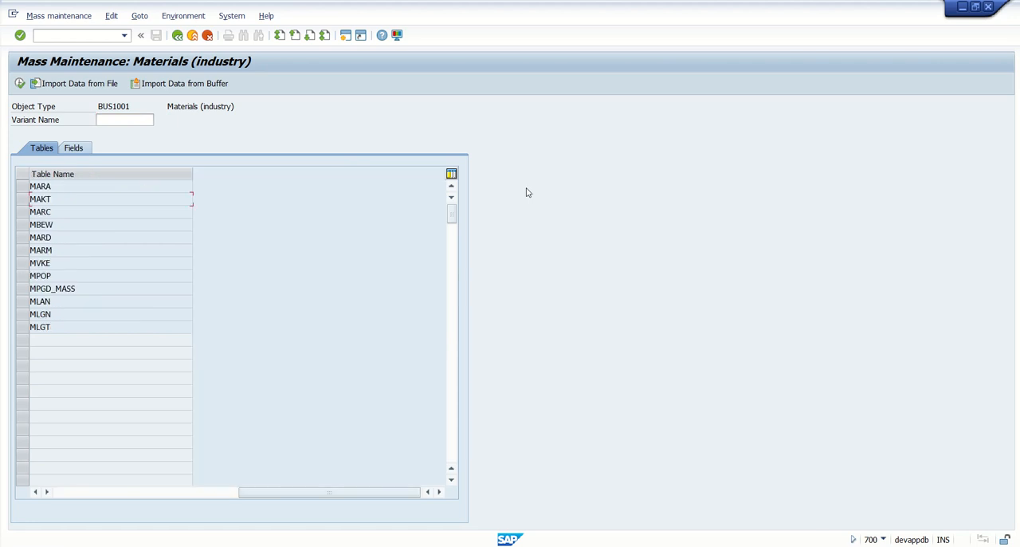
click(79, 492)
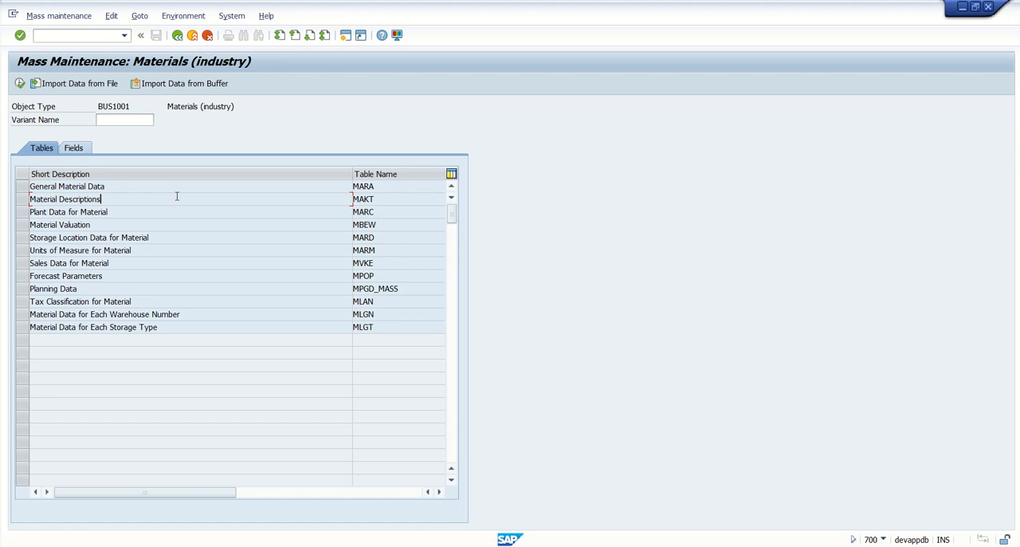
click(22, 186)
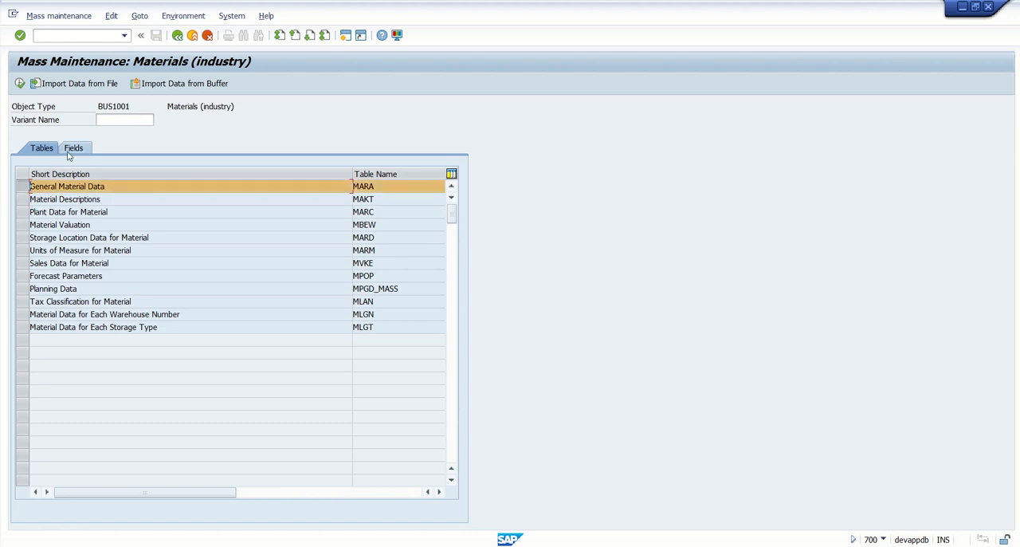
click(74, 148)
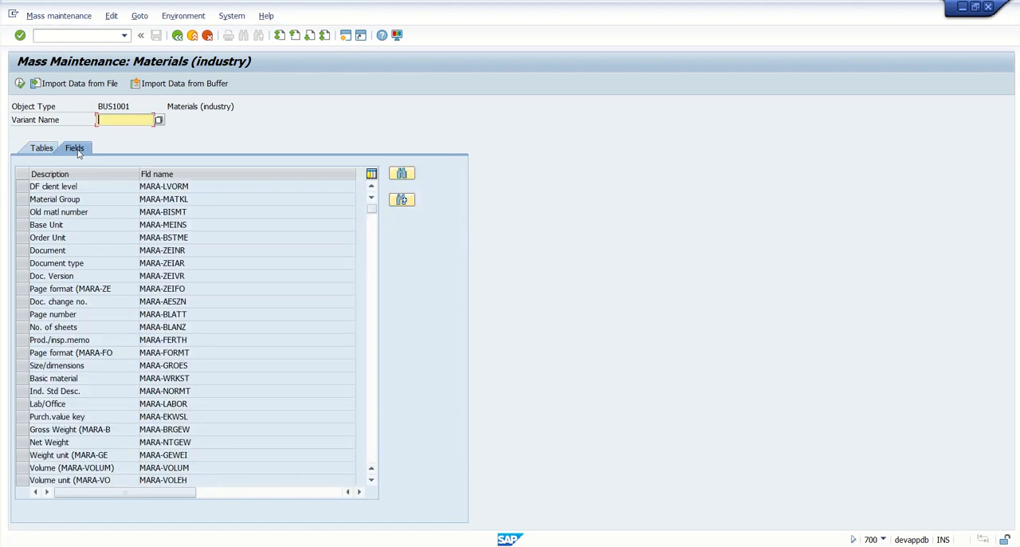
Select the Material Group field MARA-MATKL and execute to reach the record selection screen.
drag(114, 199, 1, 207)
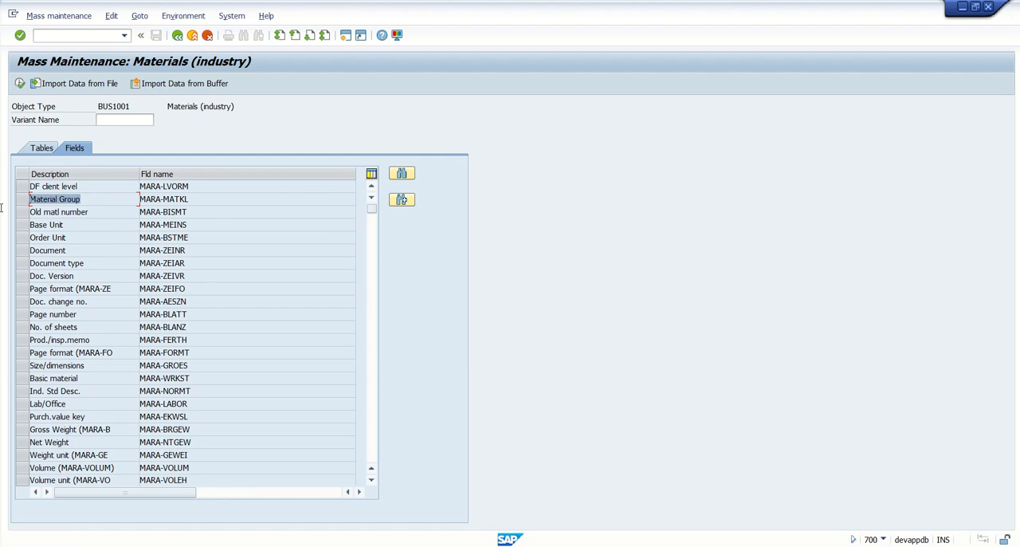
drag(207, 200, 72, 200)
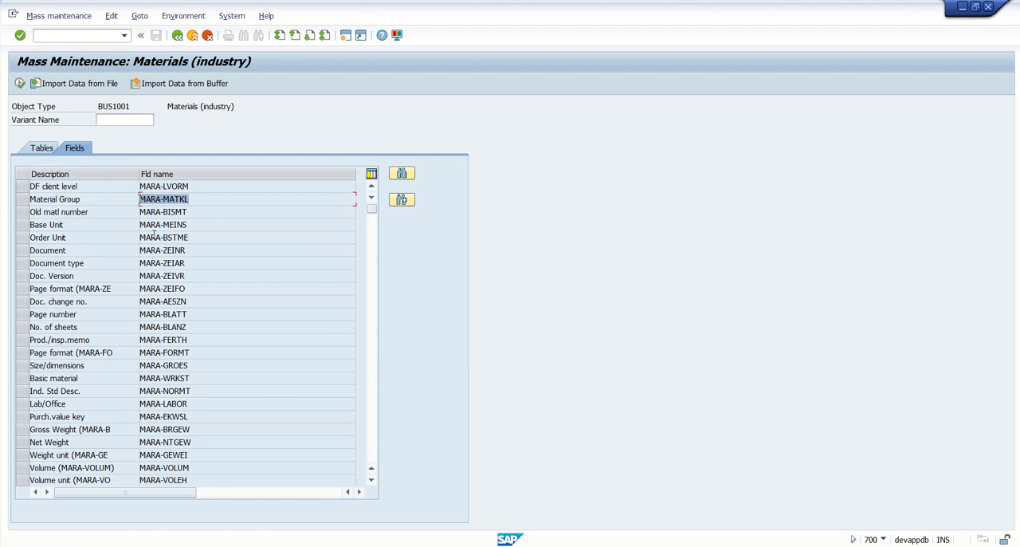
scroll(111, 290, down, 8)
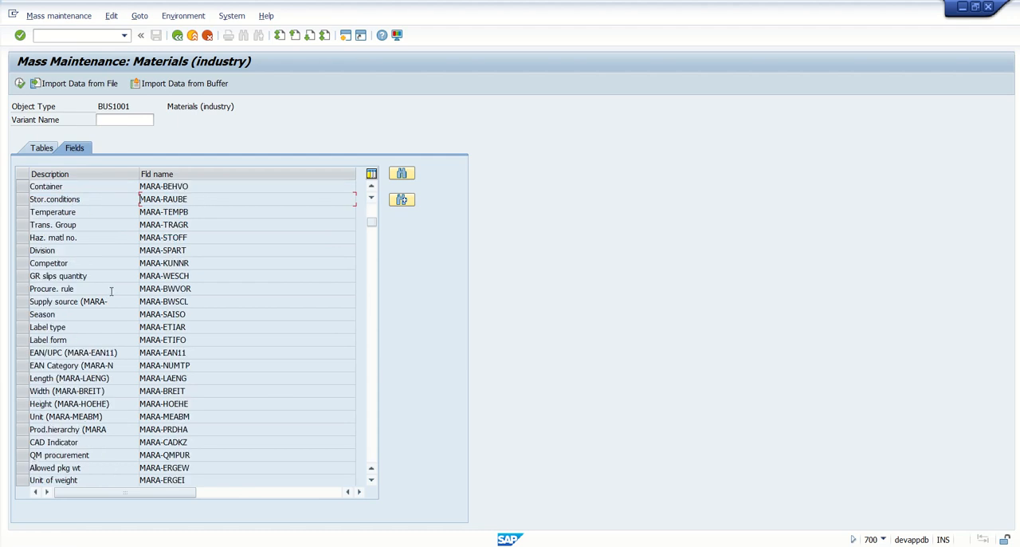
scroll(112, 292, up, 8)
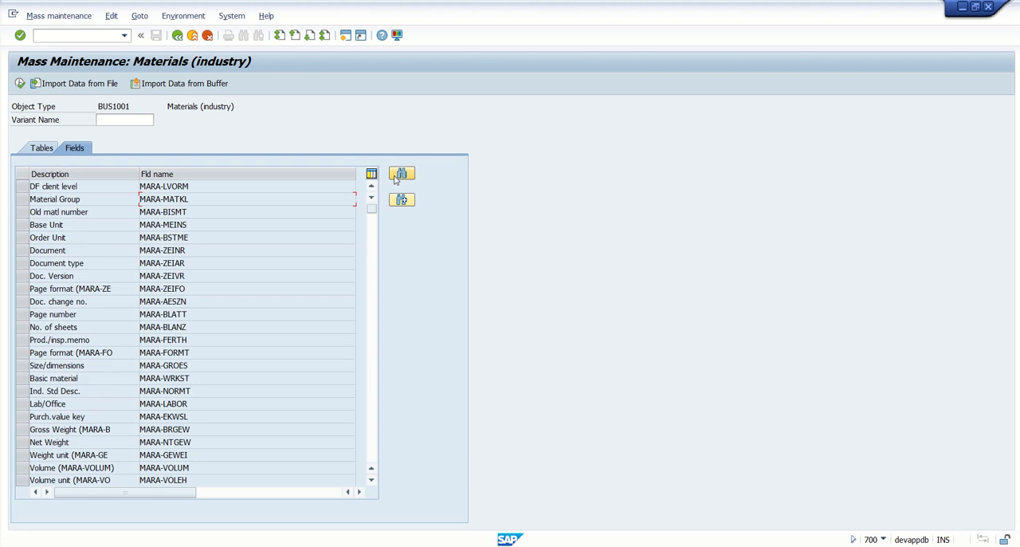
click(25, 202)
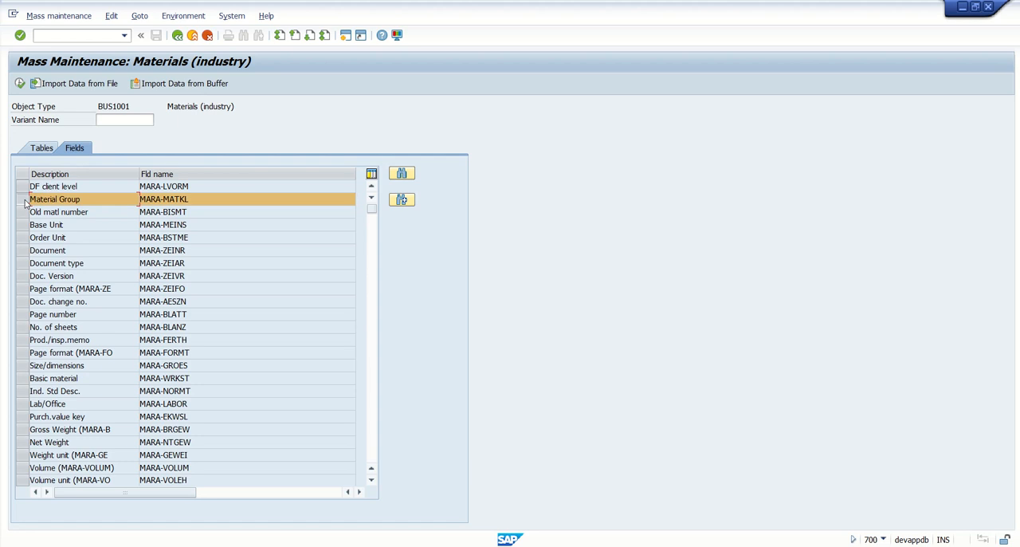
click(19, 84)
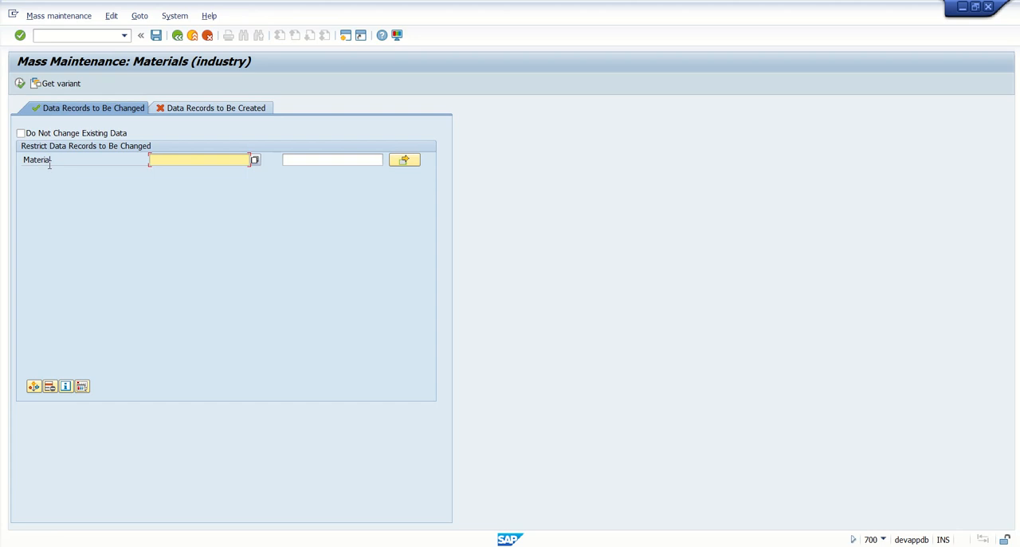
Add Material Type from the field pool to the selection criteria and confirm.
click(82, 387)
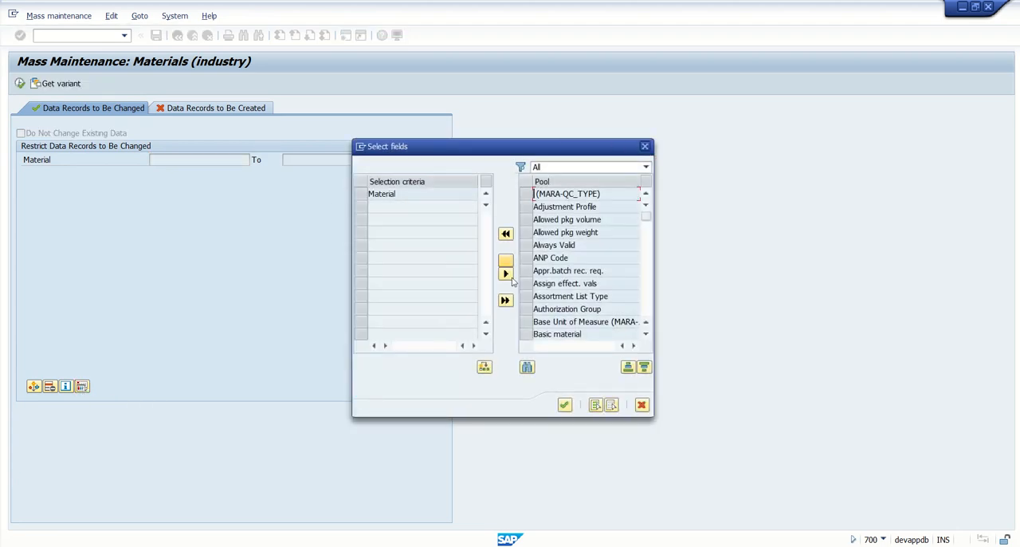
click(646, 334)
click(646, 334)
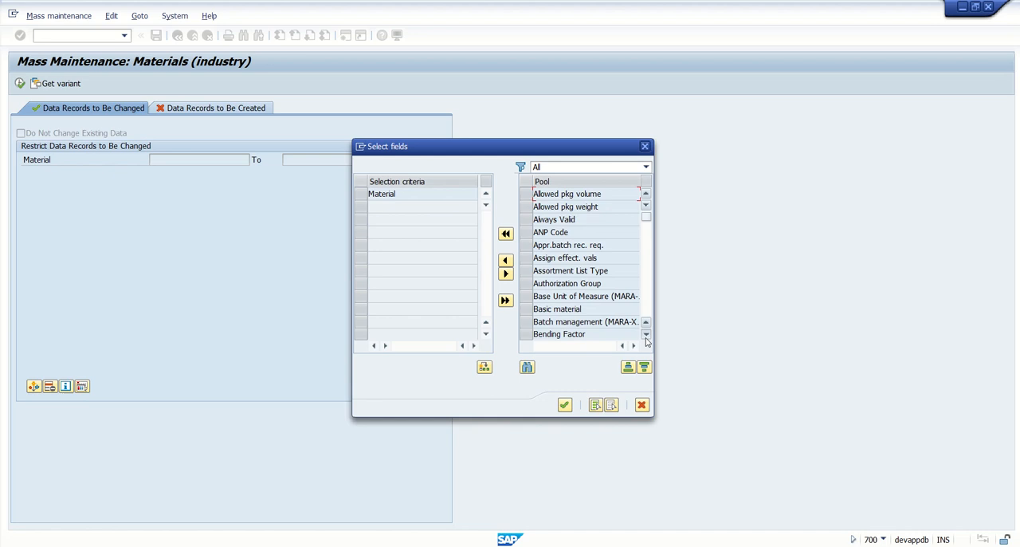
click(645, 334)
click(645, 334)
click(646, 334)
click(646, 334)
click(646, 334)
click(646, 334)
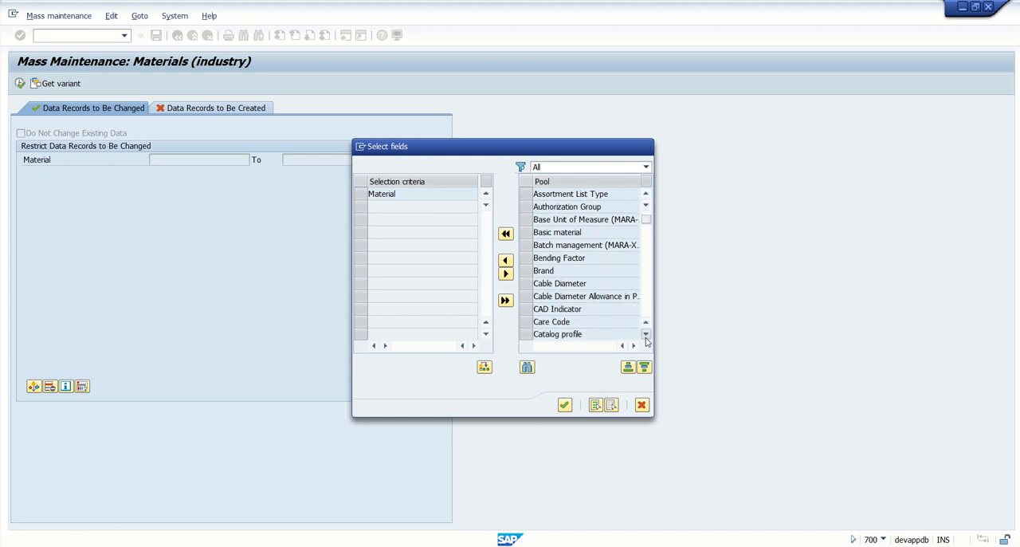
click(646, 334)
click(645, 334)
click(646, 334)
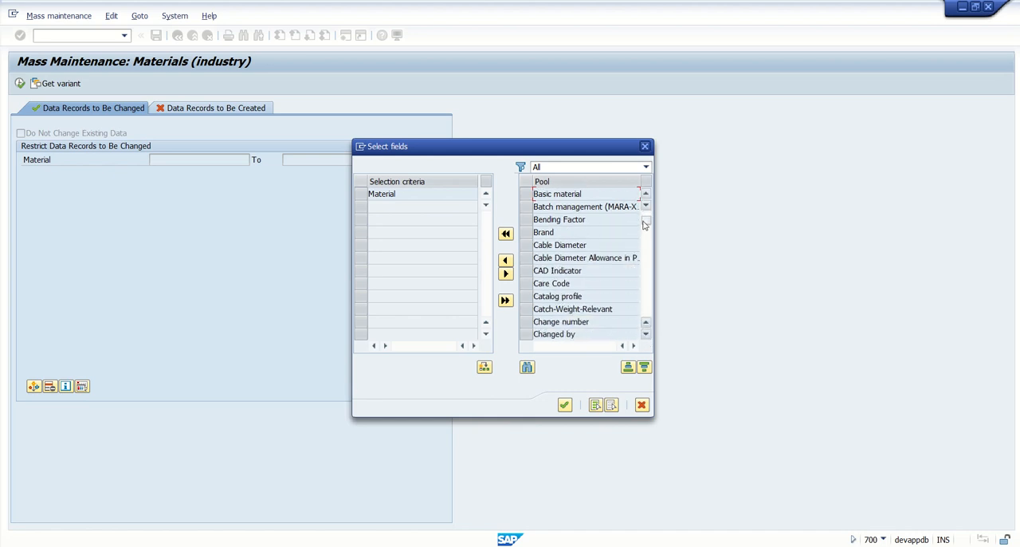
drag(644, 226, 646, 244)
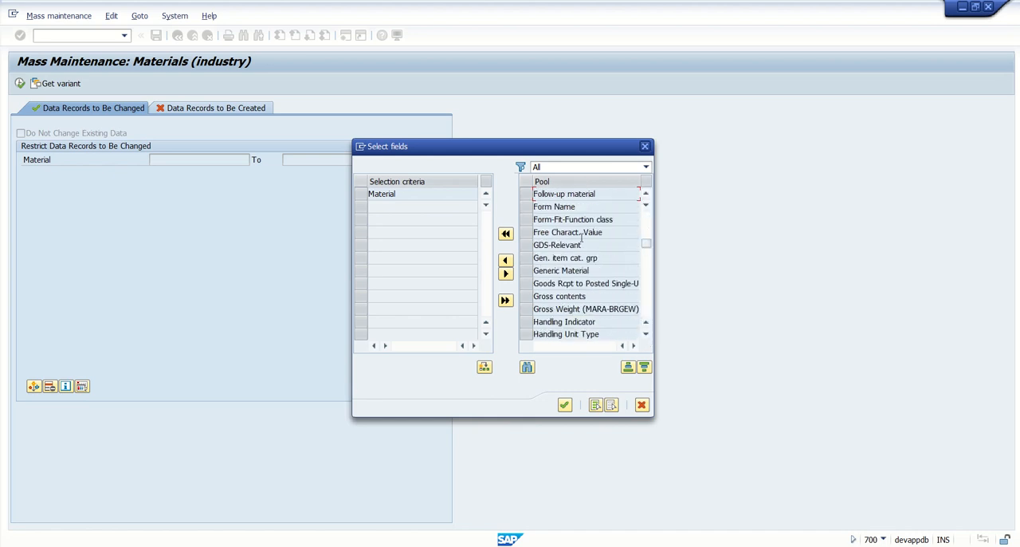
scroll(580, 241, down, 1)
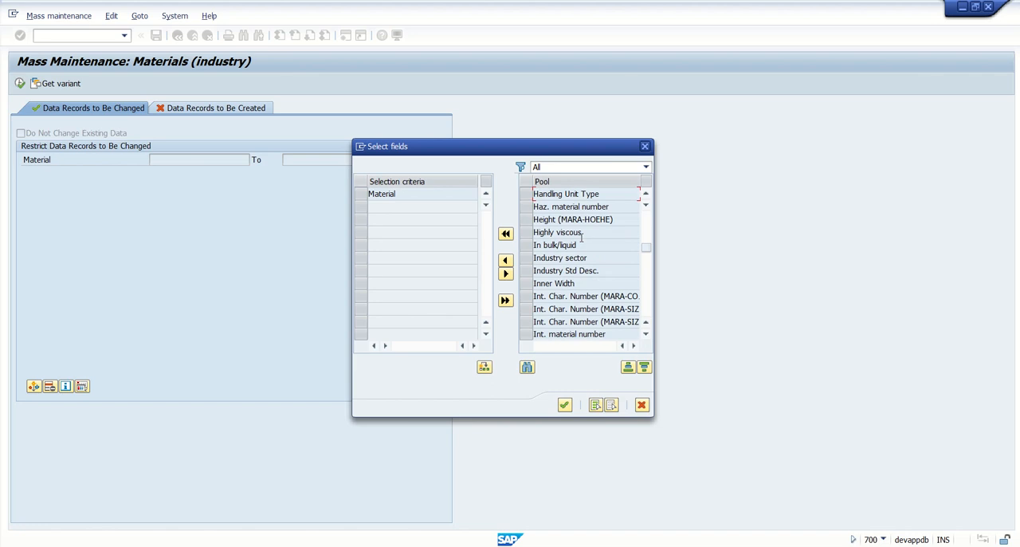
scroll(581, 237, down, 1)
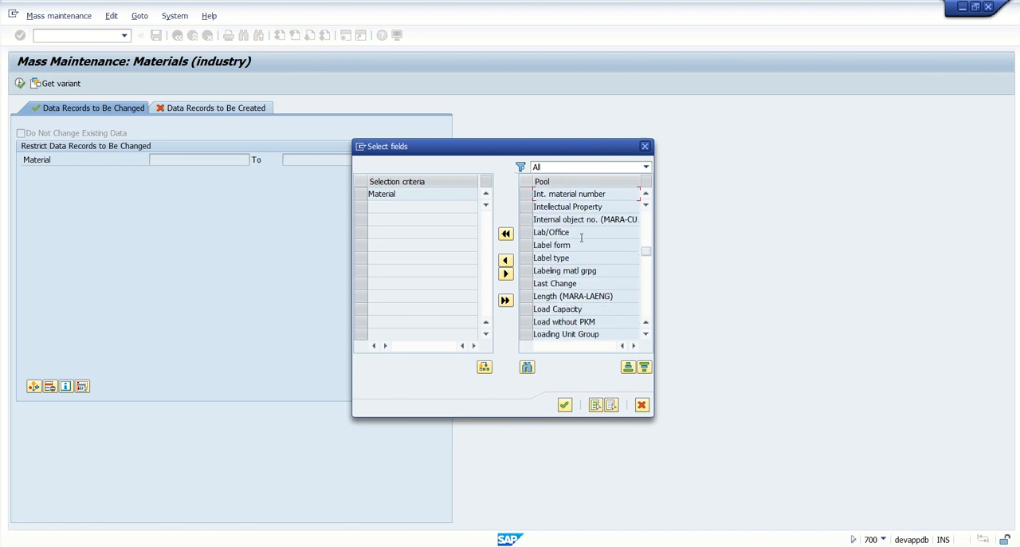
scroll(581, 238, down, 1)
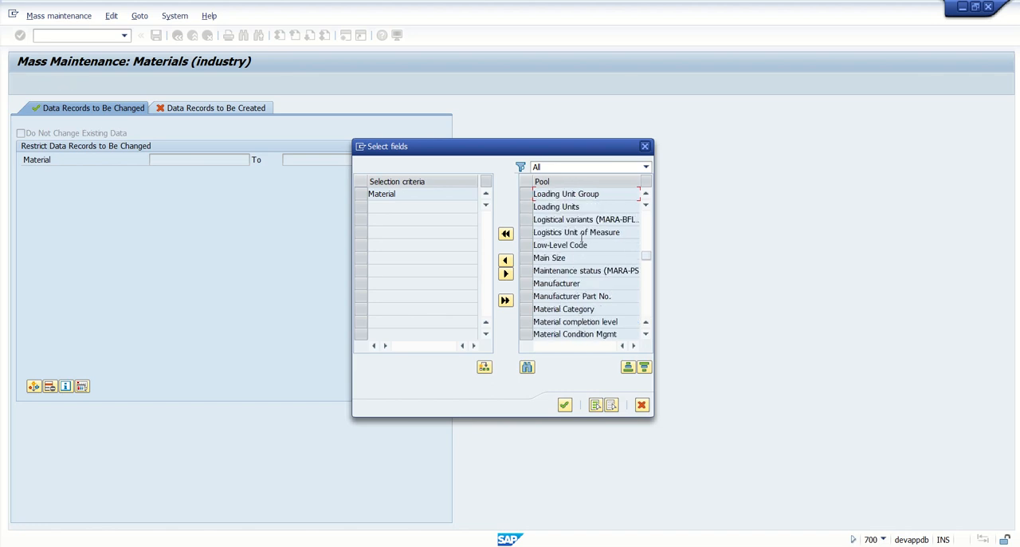
scroll(581, 238, down, 1)
scroll(581, 237, up, 1)
scroll(585, 308, down, 1)
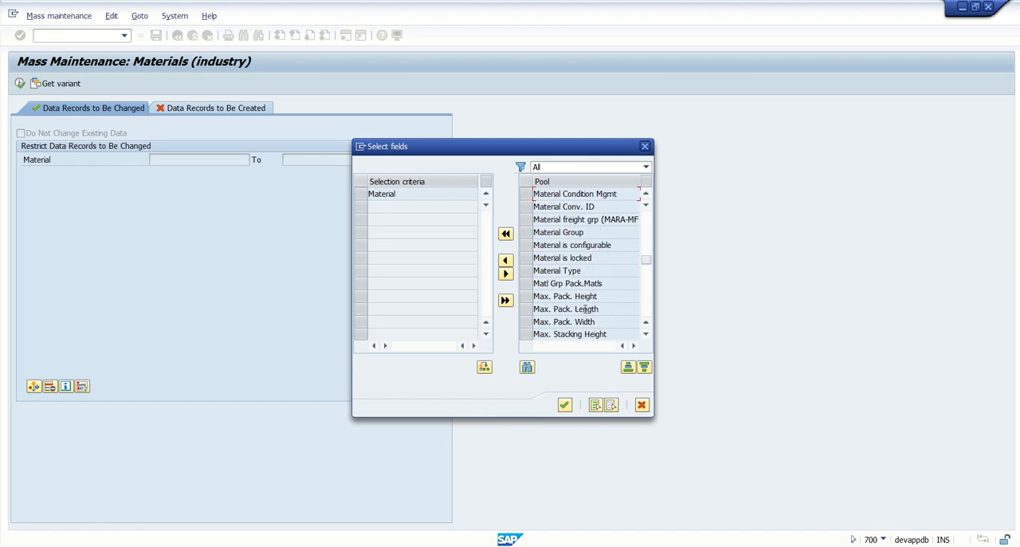
click(526, 271)
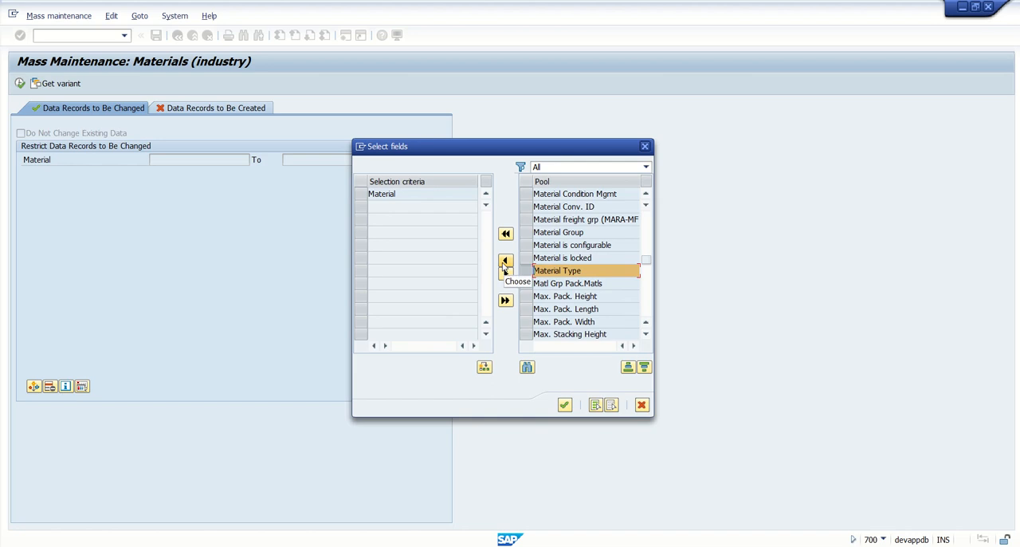
click(505, 261)
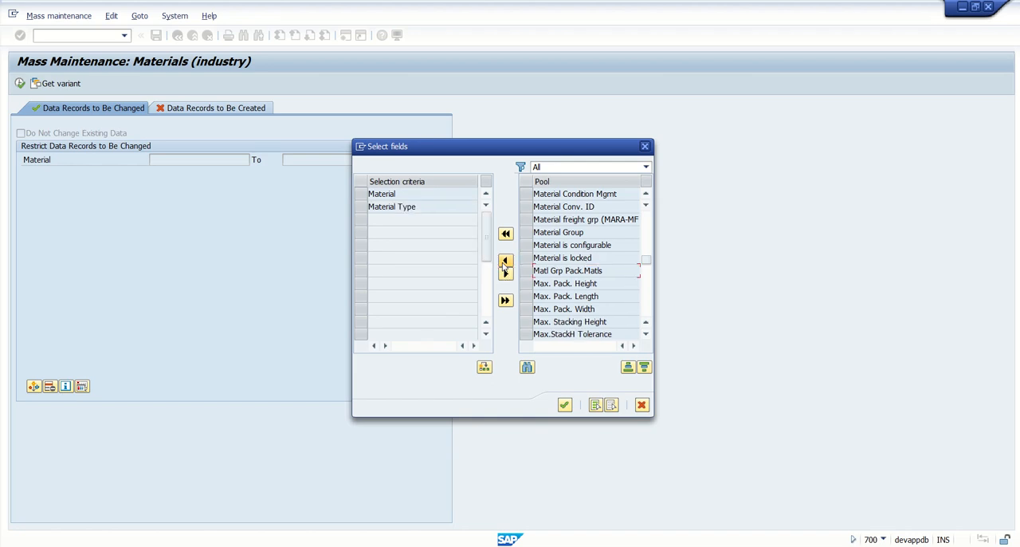
click(564, 405)
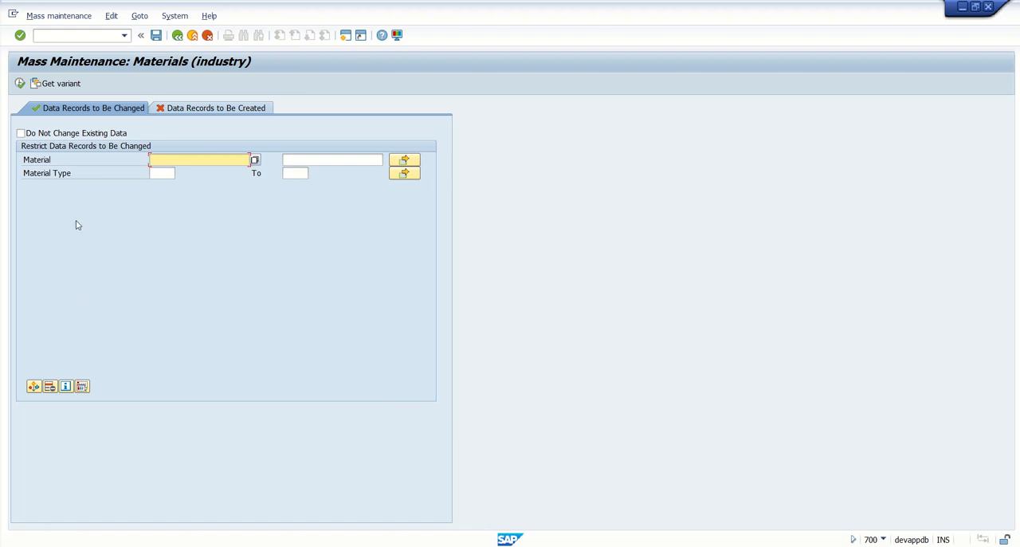
Restrict the records to change to materials 11006150 through 11006180 and execute.
click(180, 159)
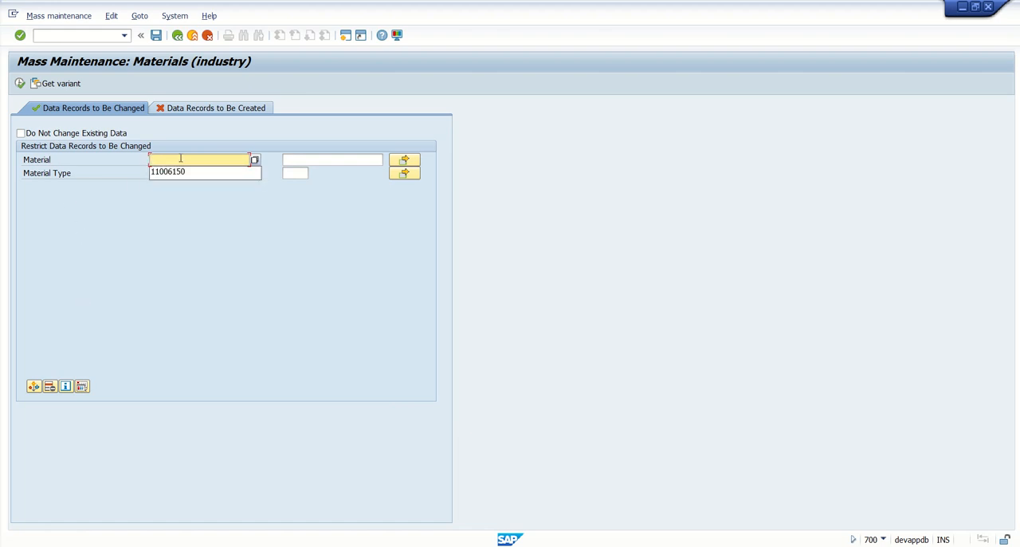
text(11006150)
key(Tab)
text(11006180)
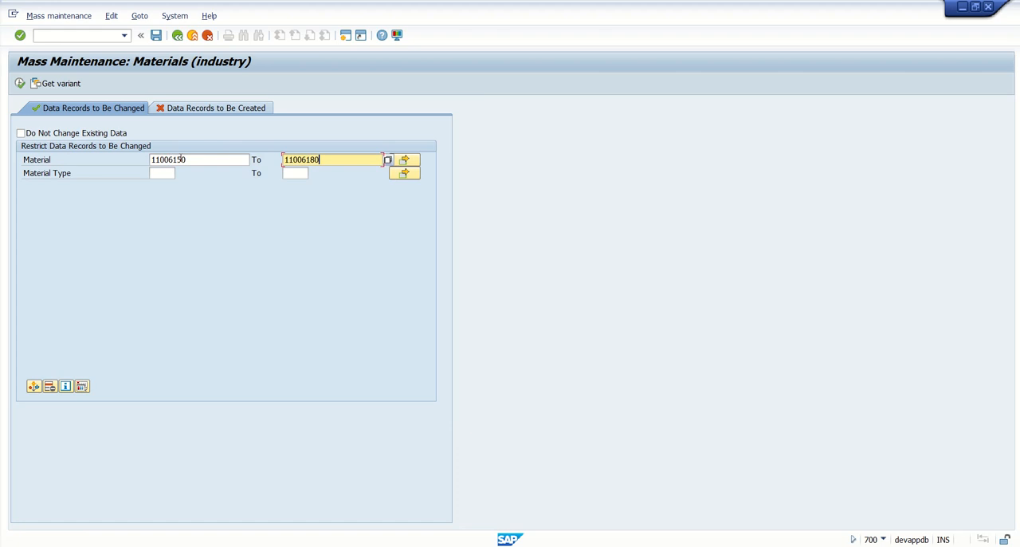
drag(213, 160, 120, 165)
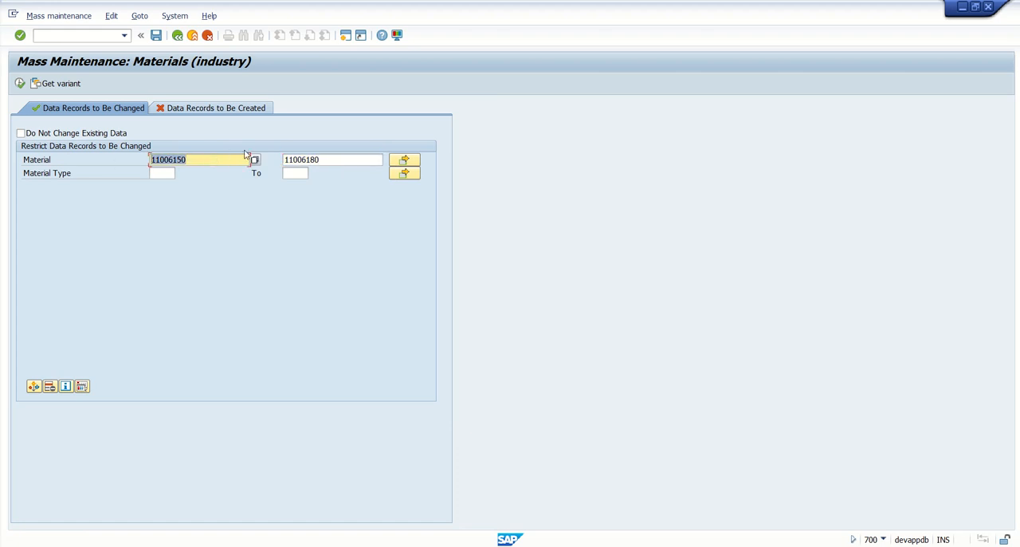
click(20, 83)
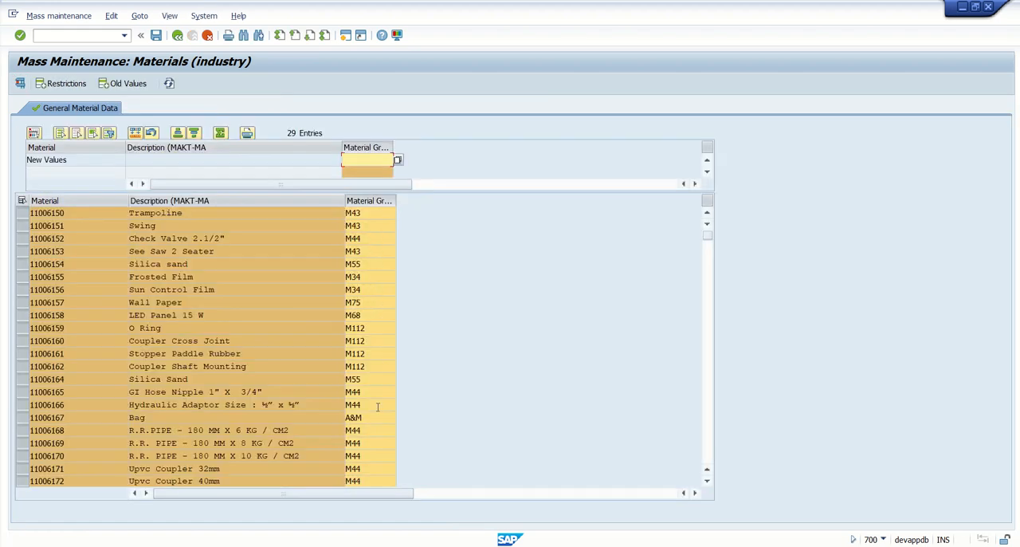
Set the new Material Group value to M109, choosing it from the value list.
click(397, 161)
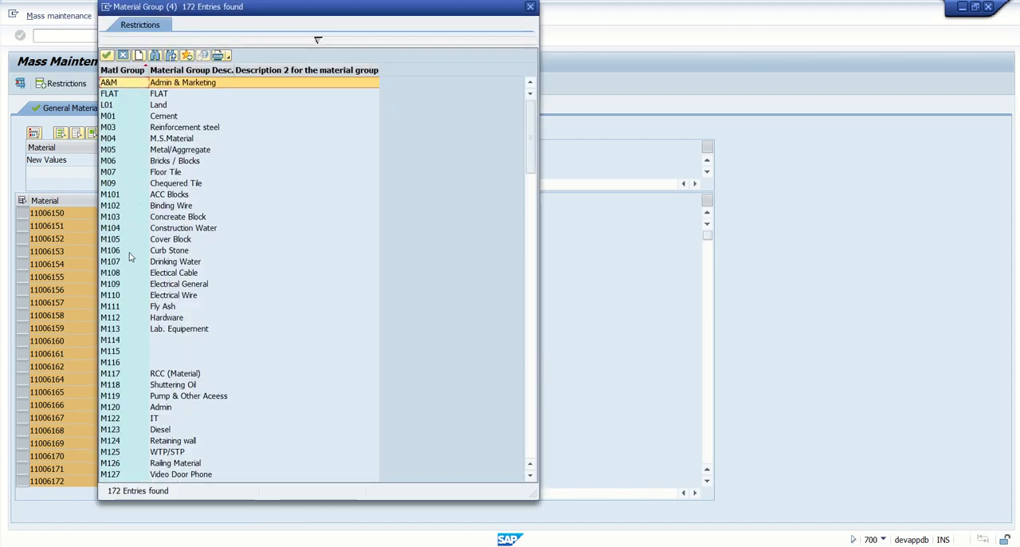
click(128, 287)
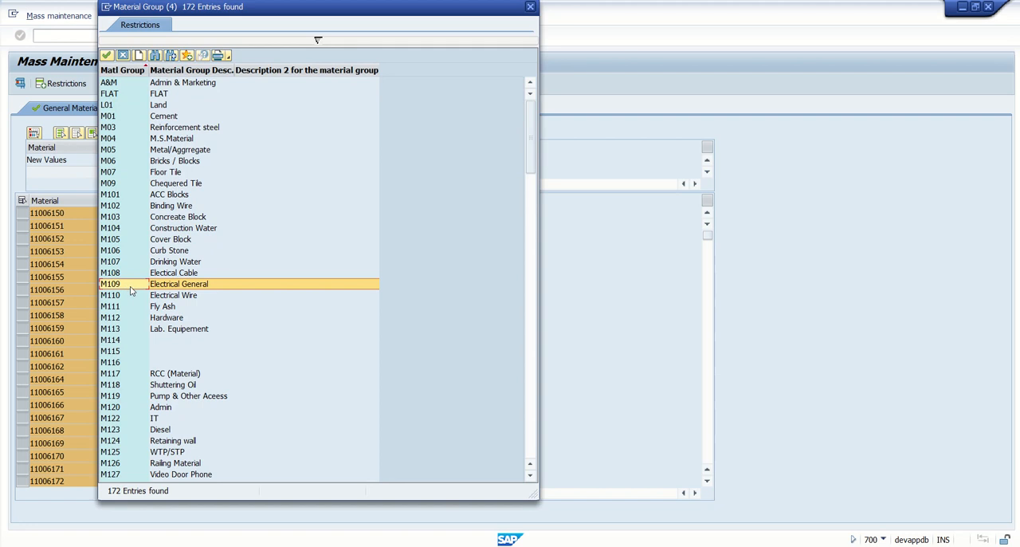
double_click(127, 285)
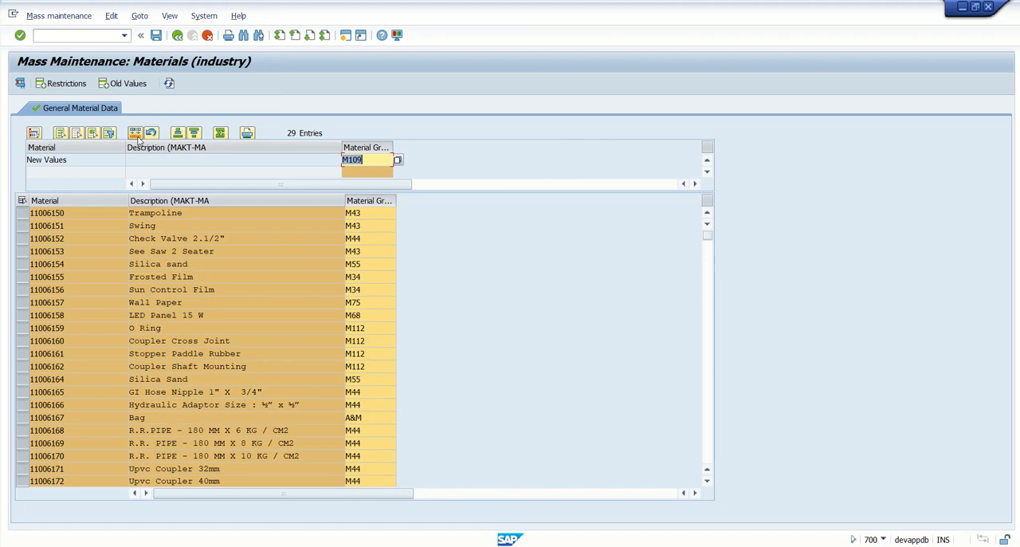
Carry out the mass change of the material group to M109 for all listed materials and save.
click(136, 135)
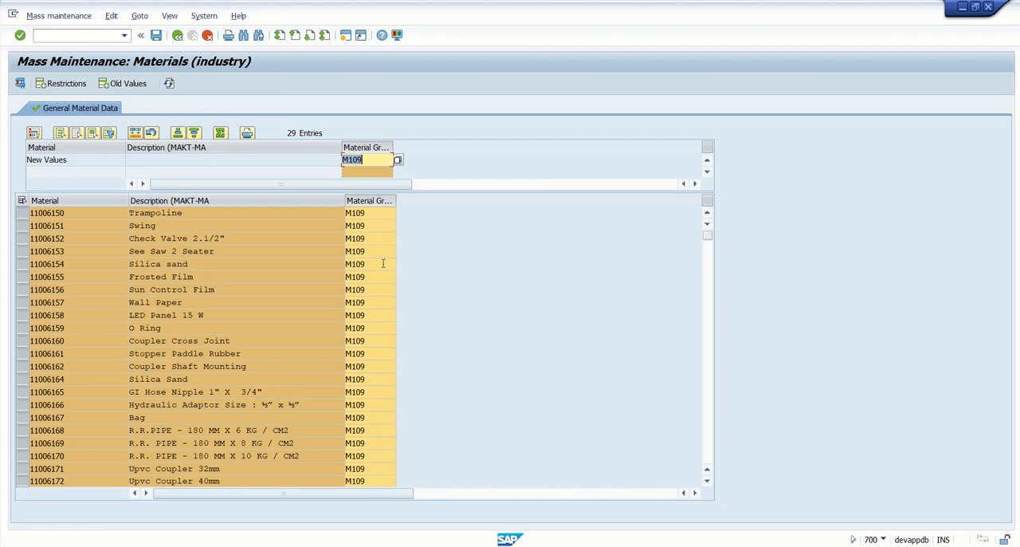
click(707, 480)
click(707, 470)
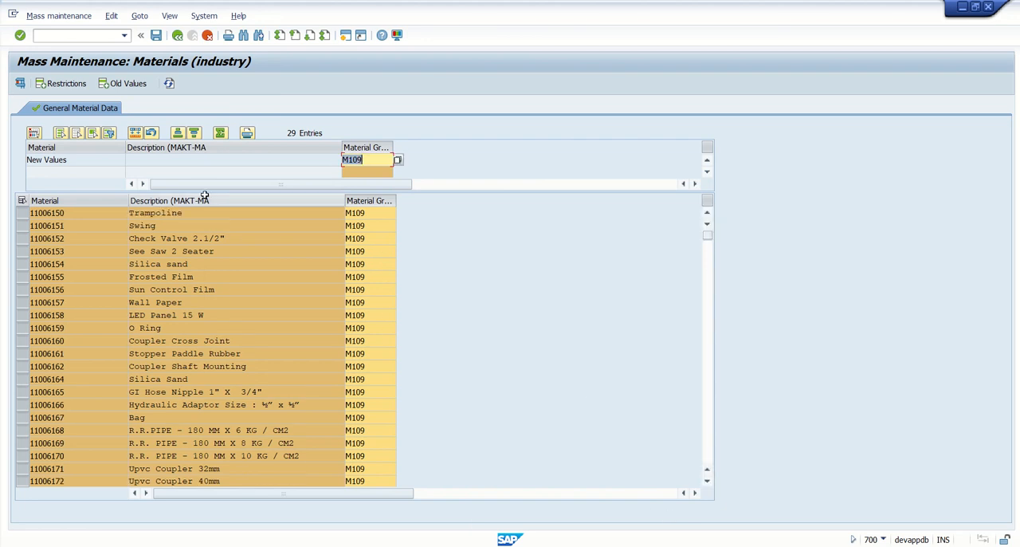
click(156, 38)
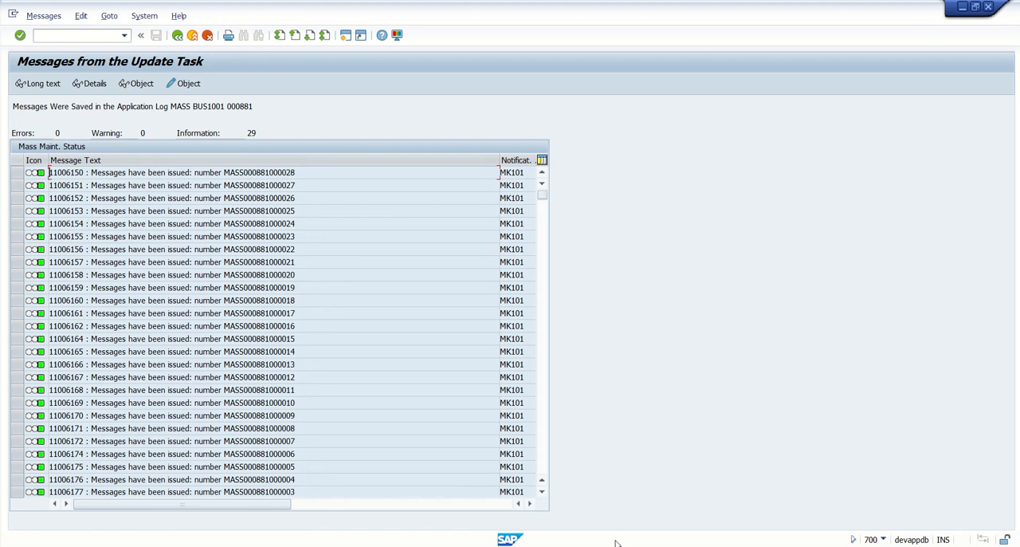
Scroll through the update task messages for the changed materials.
click(542, 491)
click(542, 492)
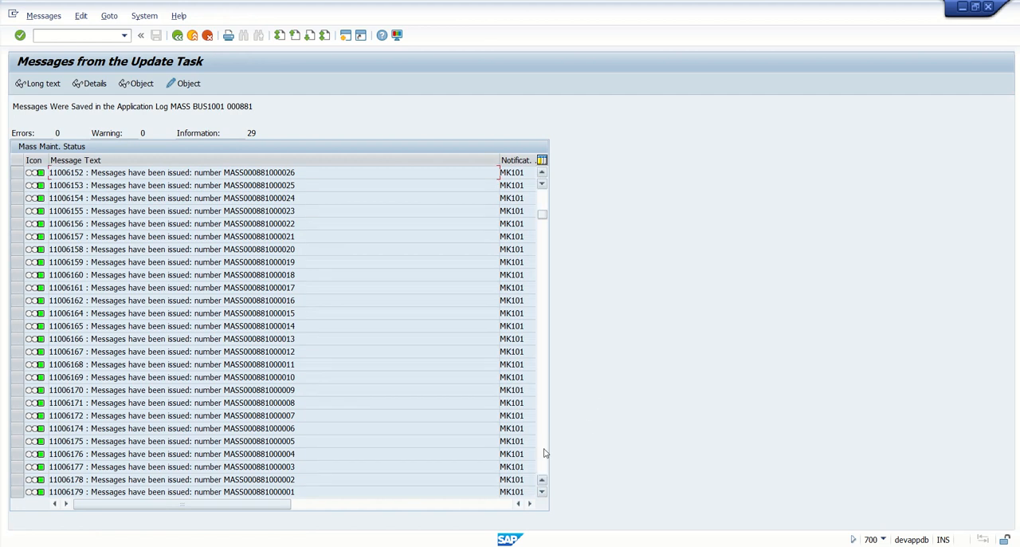
drag(542, 214, 542, 195)
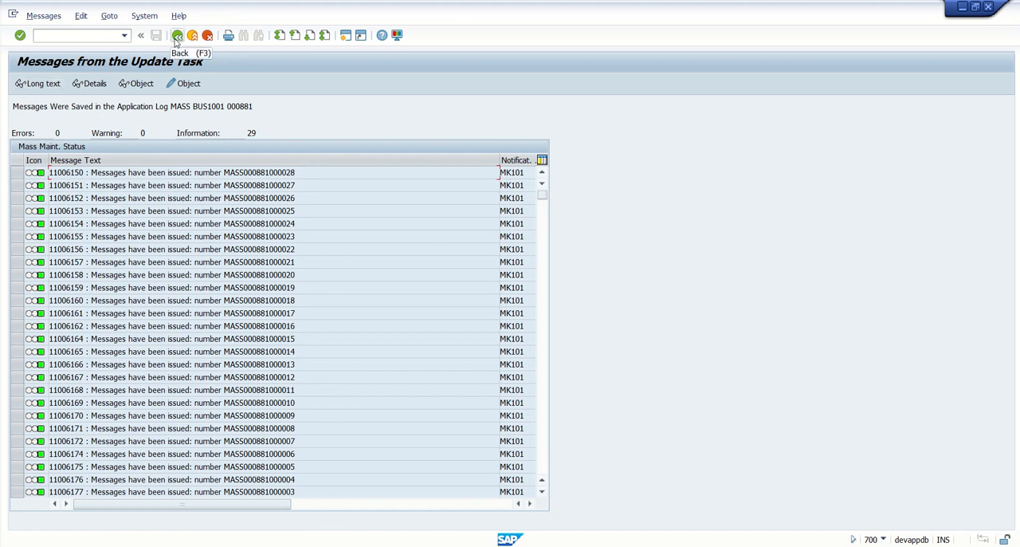
Switch to the MARA data browser window, refresh it, and review the material group entries row by row.
key(super+Tab)
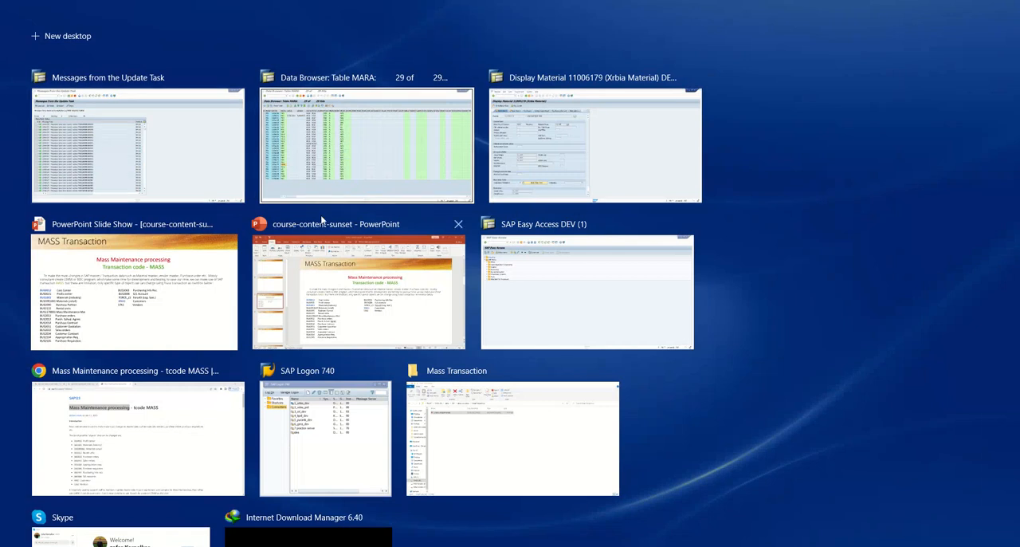
click(352, 157)
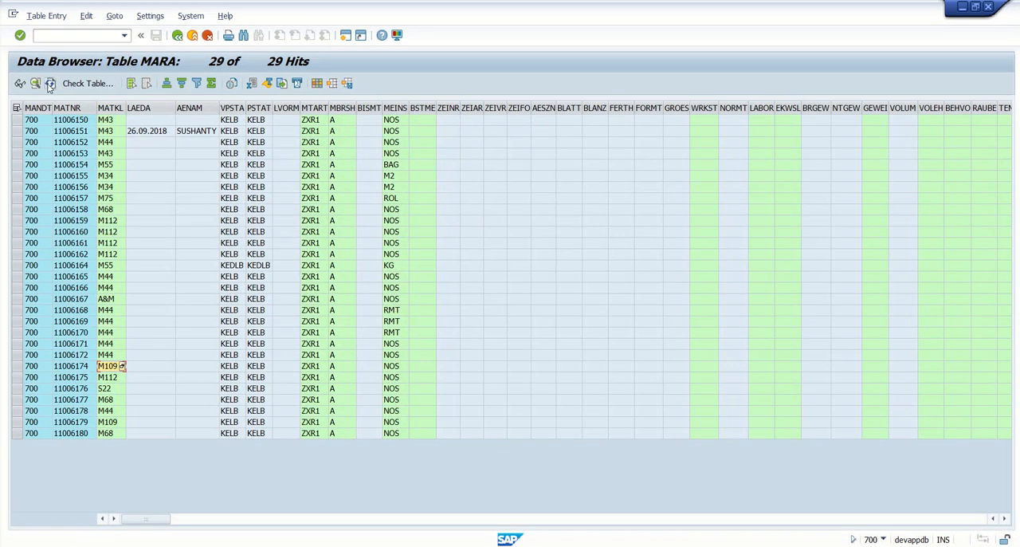
click(49, 83)
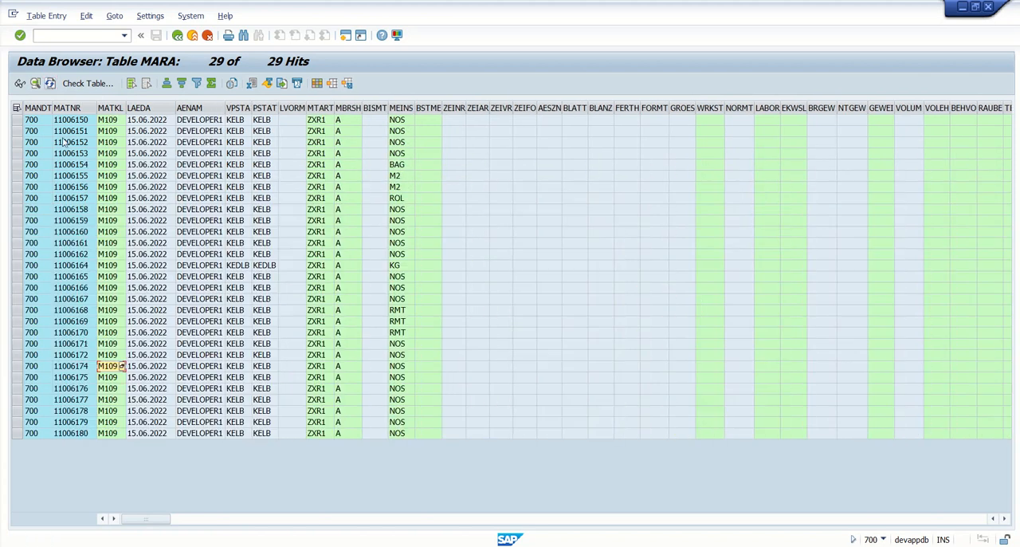
click(74, 122)
key(Right)
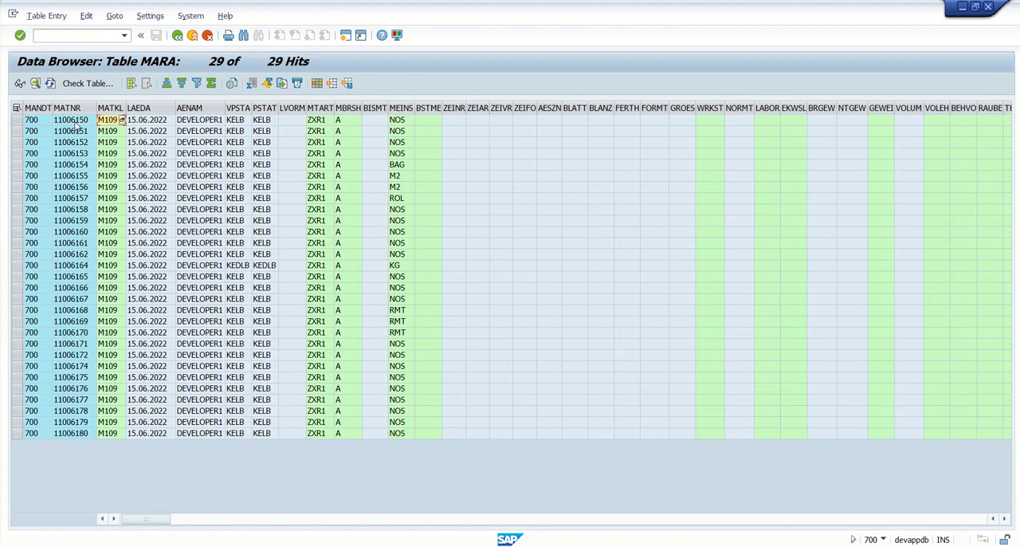
key(Down)
key(Down)
key(Down)
key(Down)
key(Down)
key(Down)
key(Down)
key(Down)
key(Down)
key(Down)
key(Down)
key(Down)
key(Down)
key(Down)
key(Down)
key(Down)
key(Down)
key(Down)
key(Down)
key(Down)
key(Down)
key(Down)
key(Down)
key(Down)
key(Down)
key(Down)
key(Down)
key(Down)
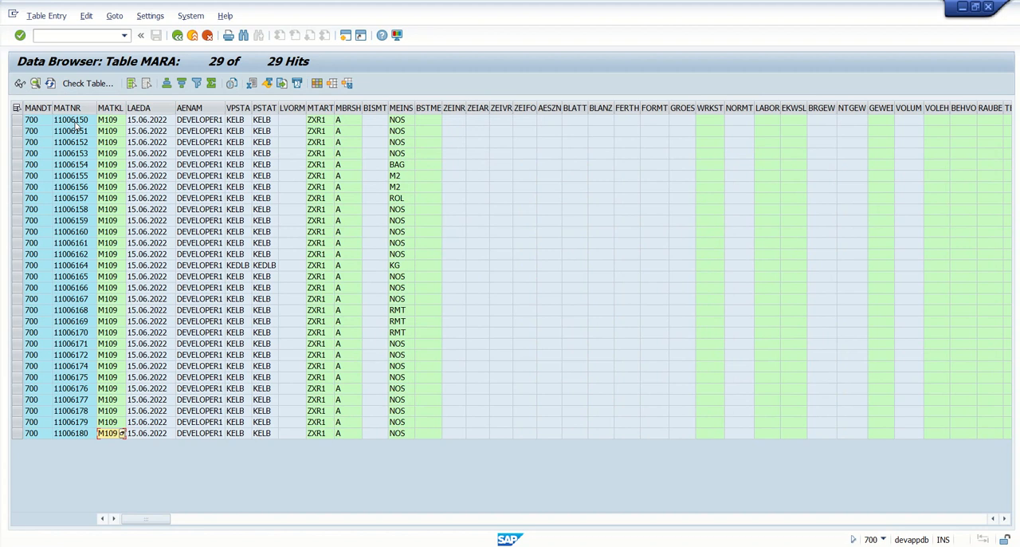
Switch to the PowerPoint slide show on the MASS transaction.
key(super+Tab)
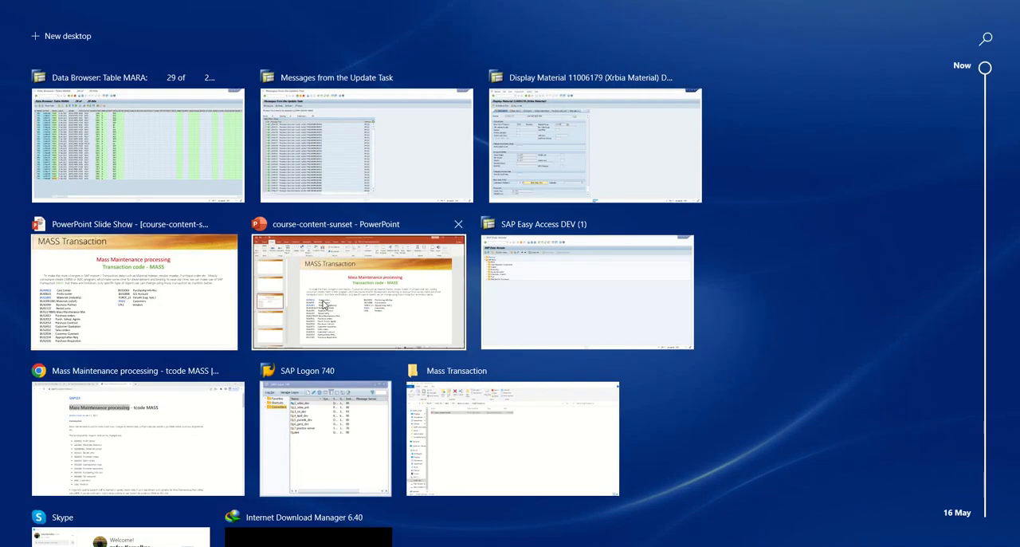
click(220, 302)
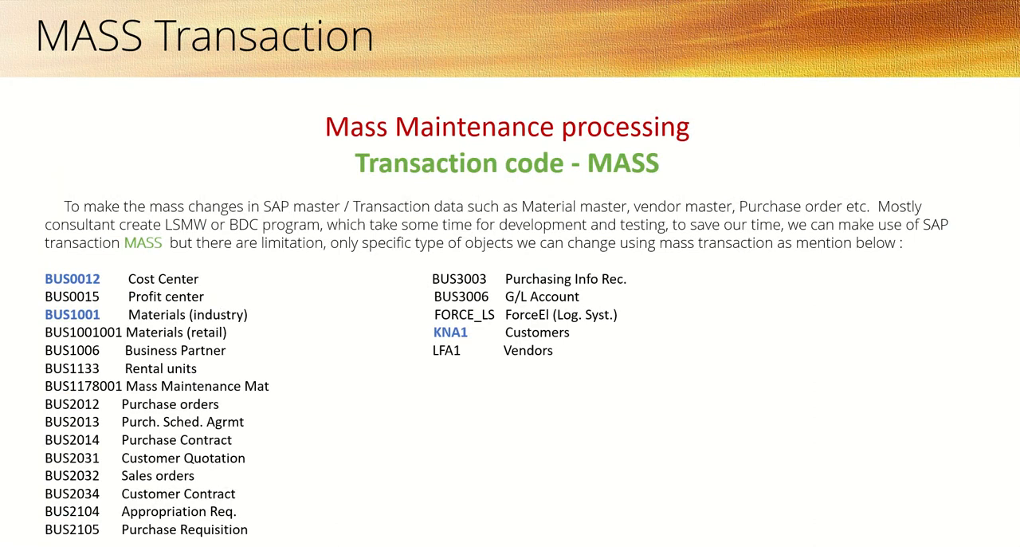